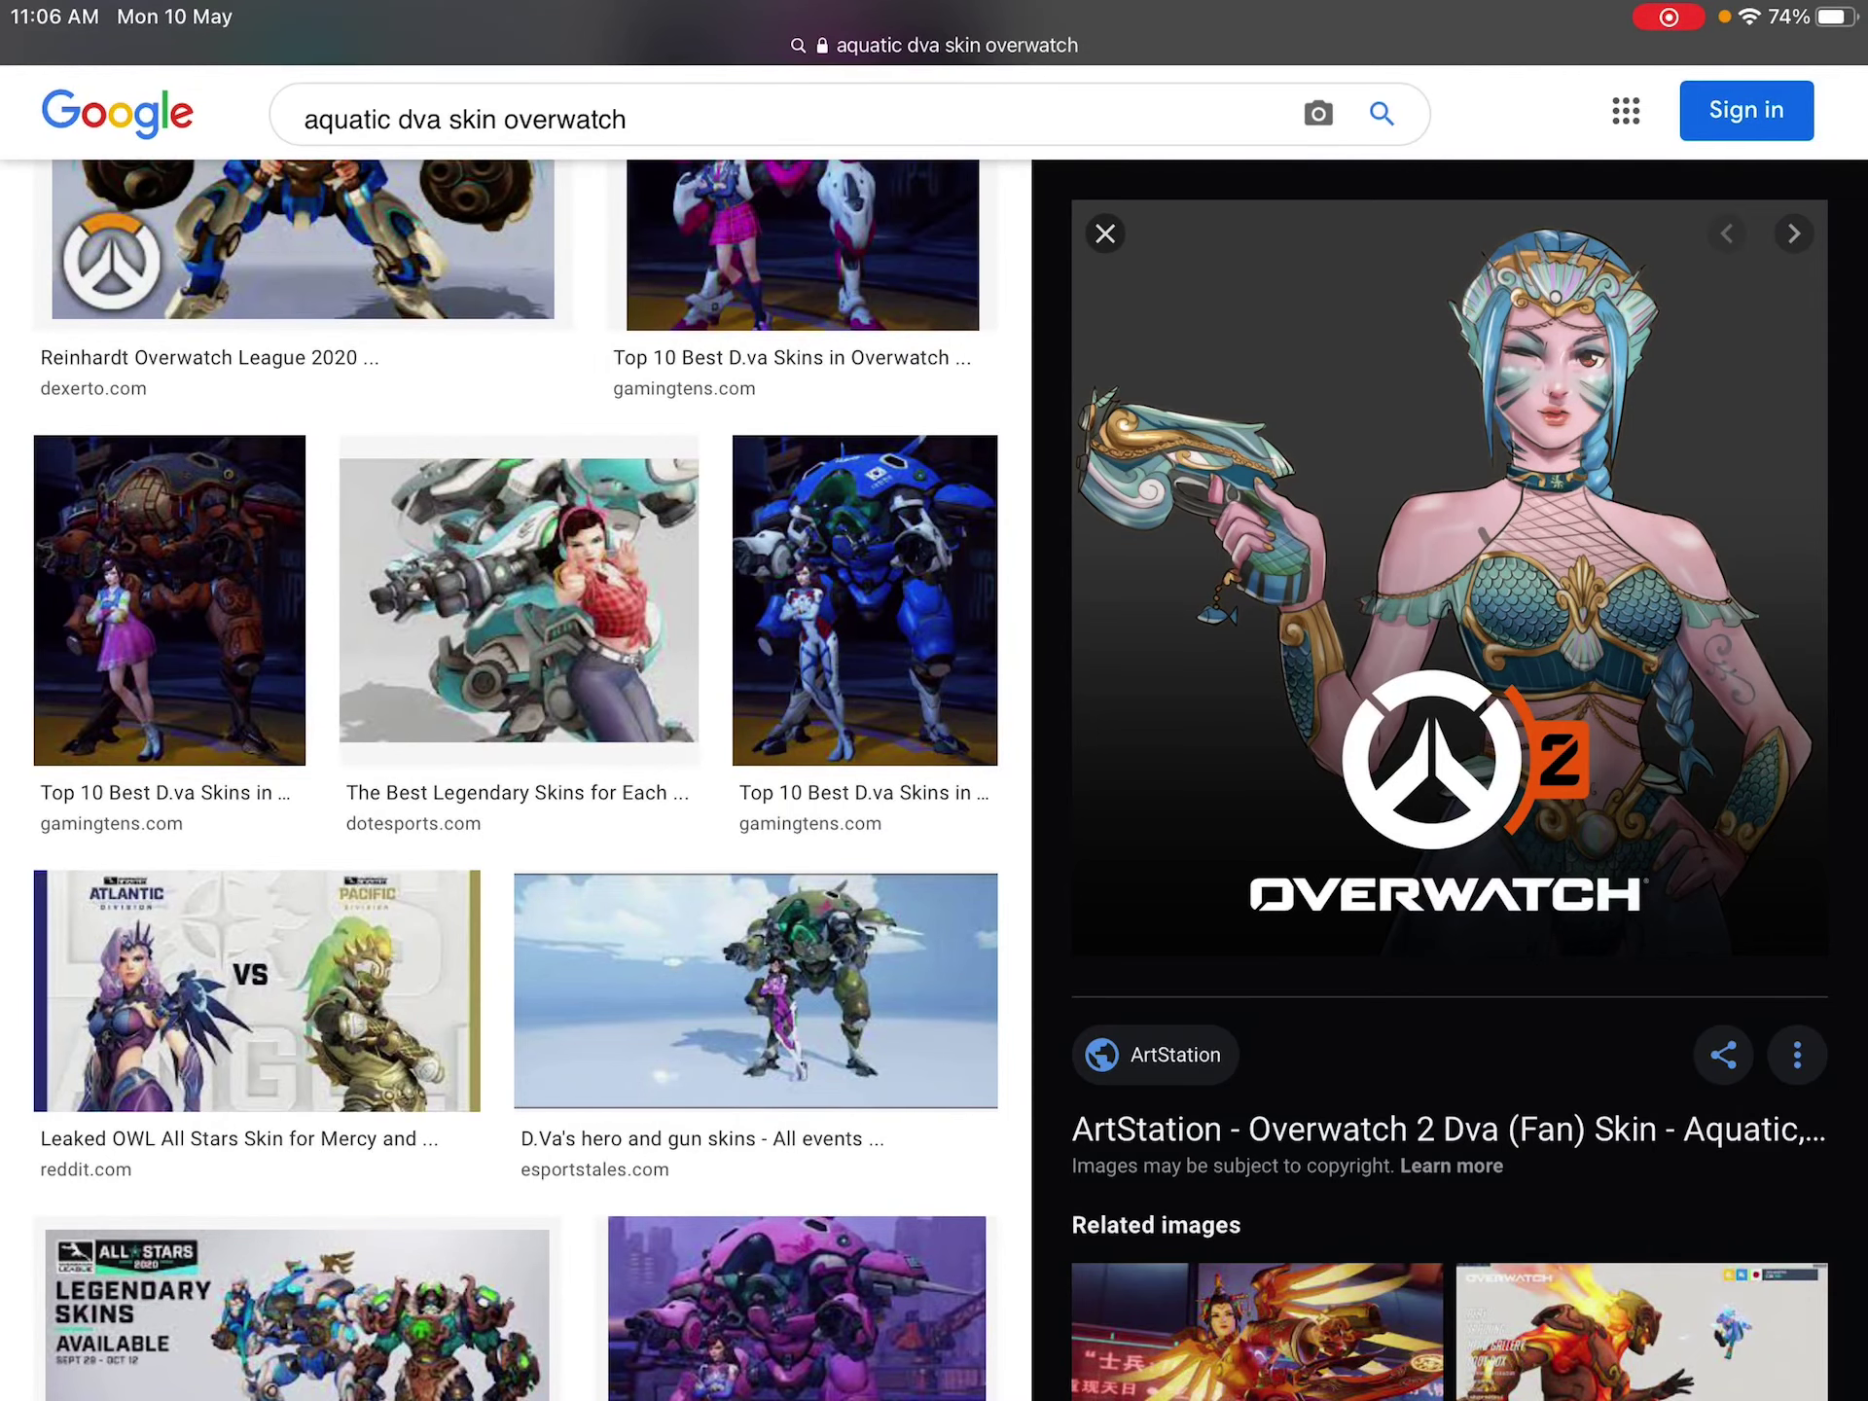
scroll(511, 729, "up", 3)
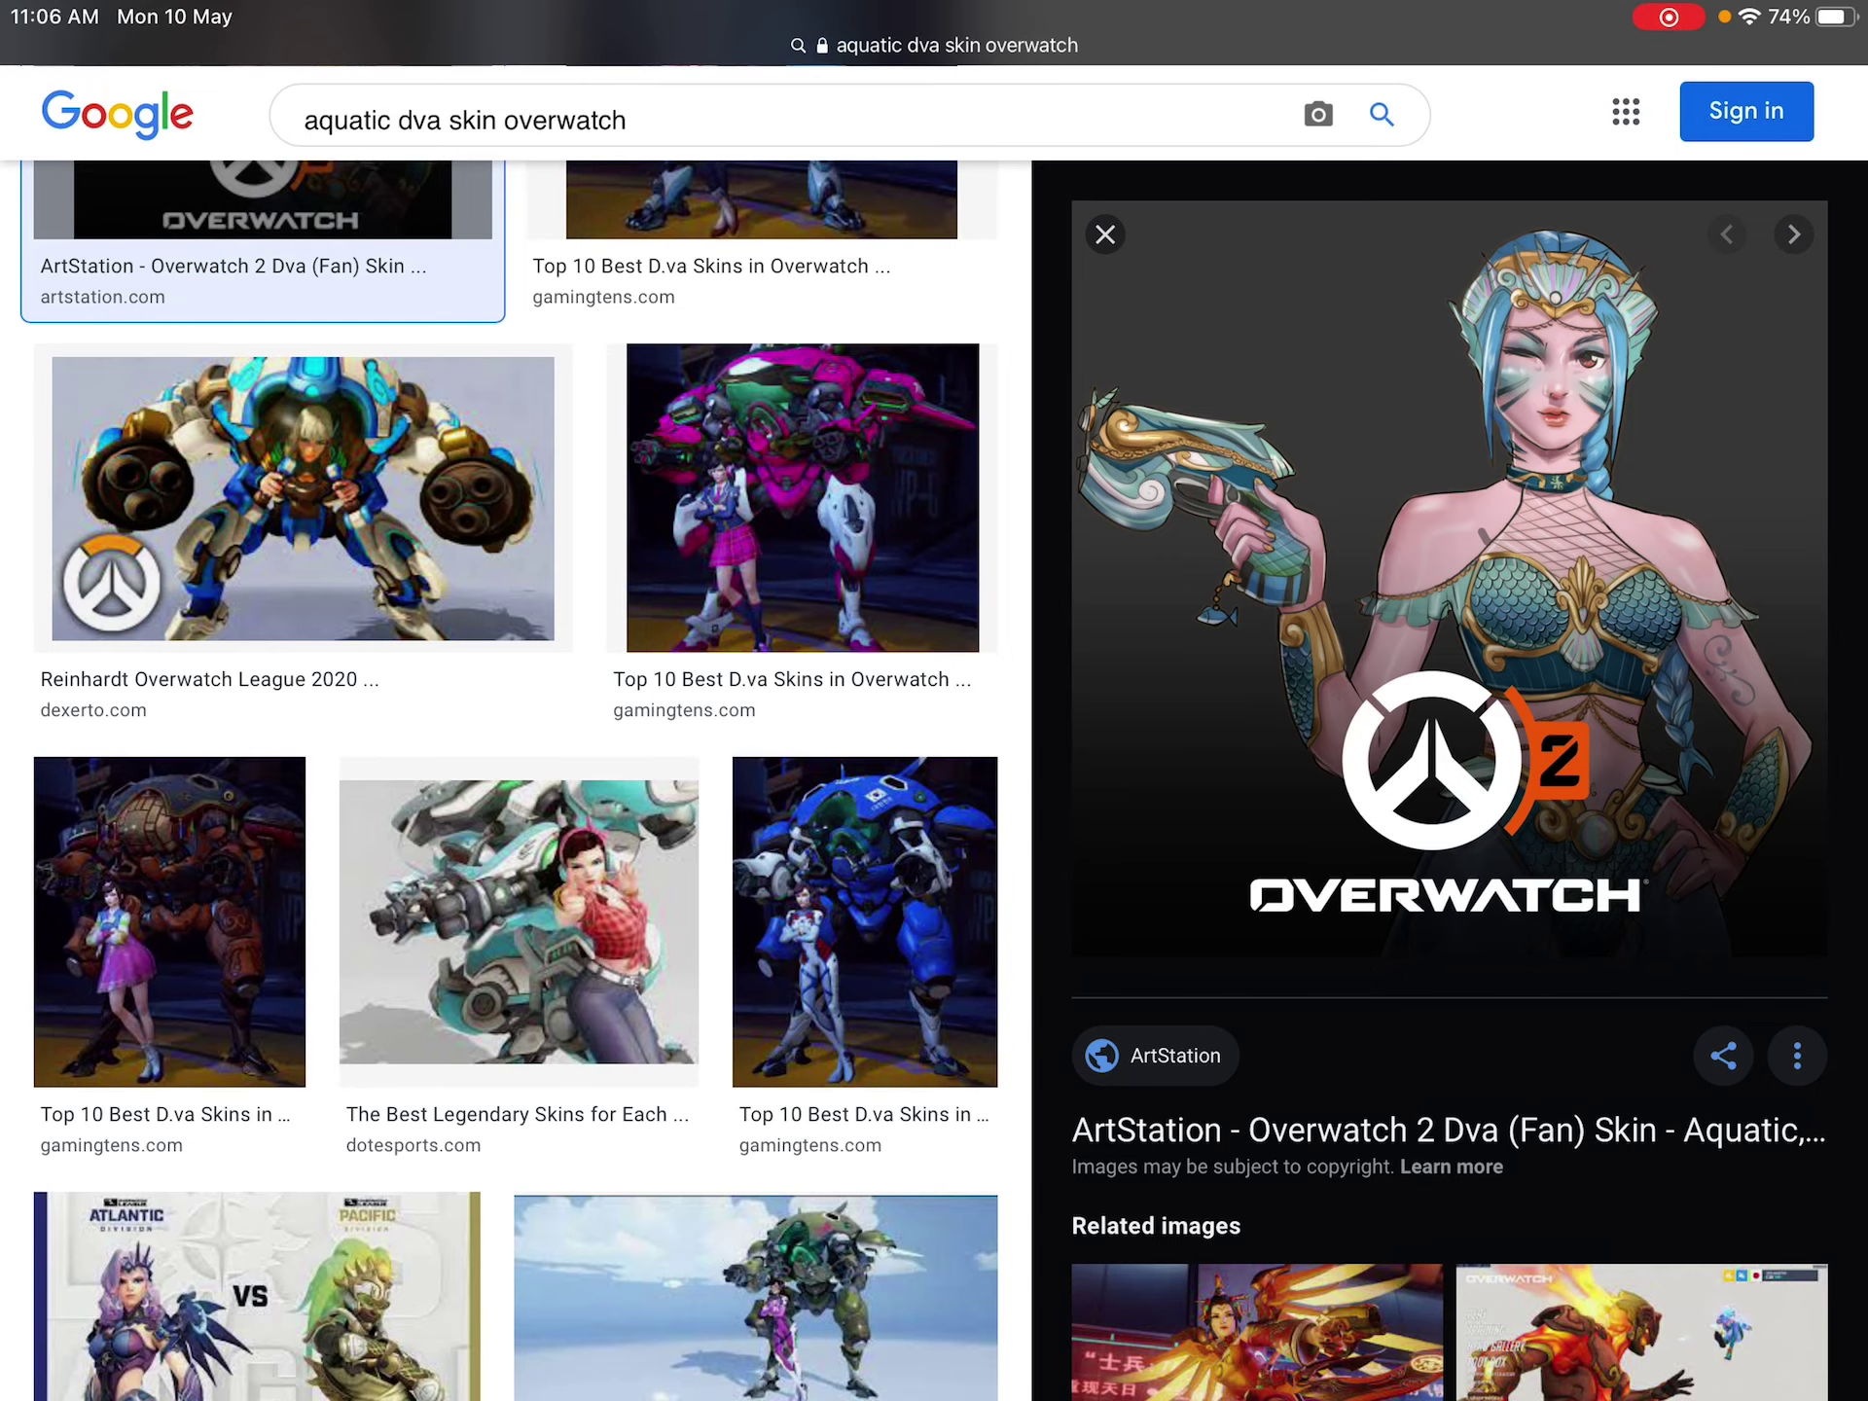
scroll(511, 729, "down", 10)
scroll(511, 729, "down", 5)
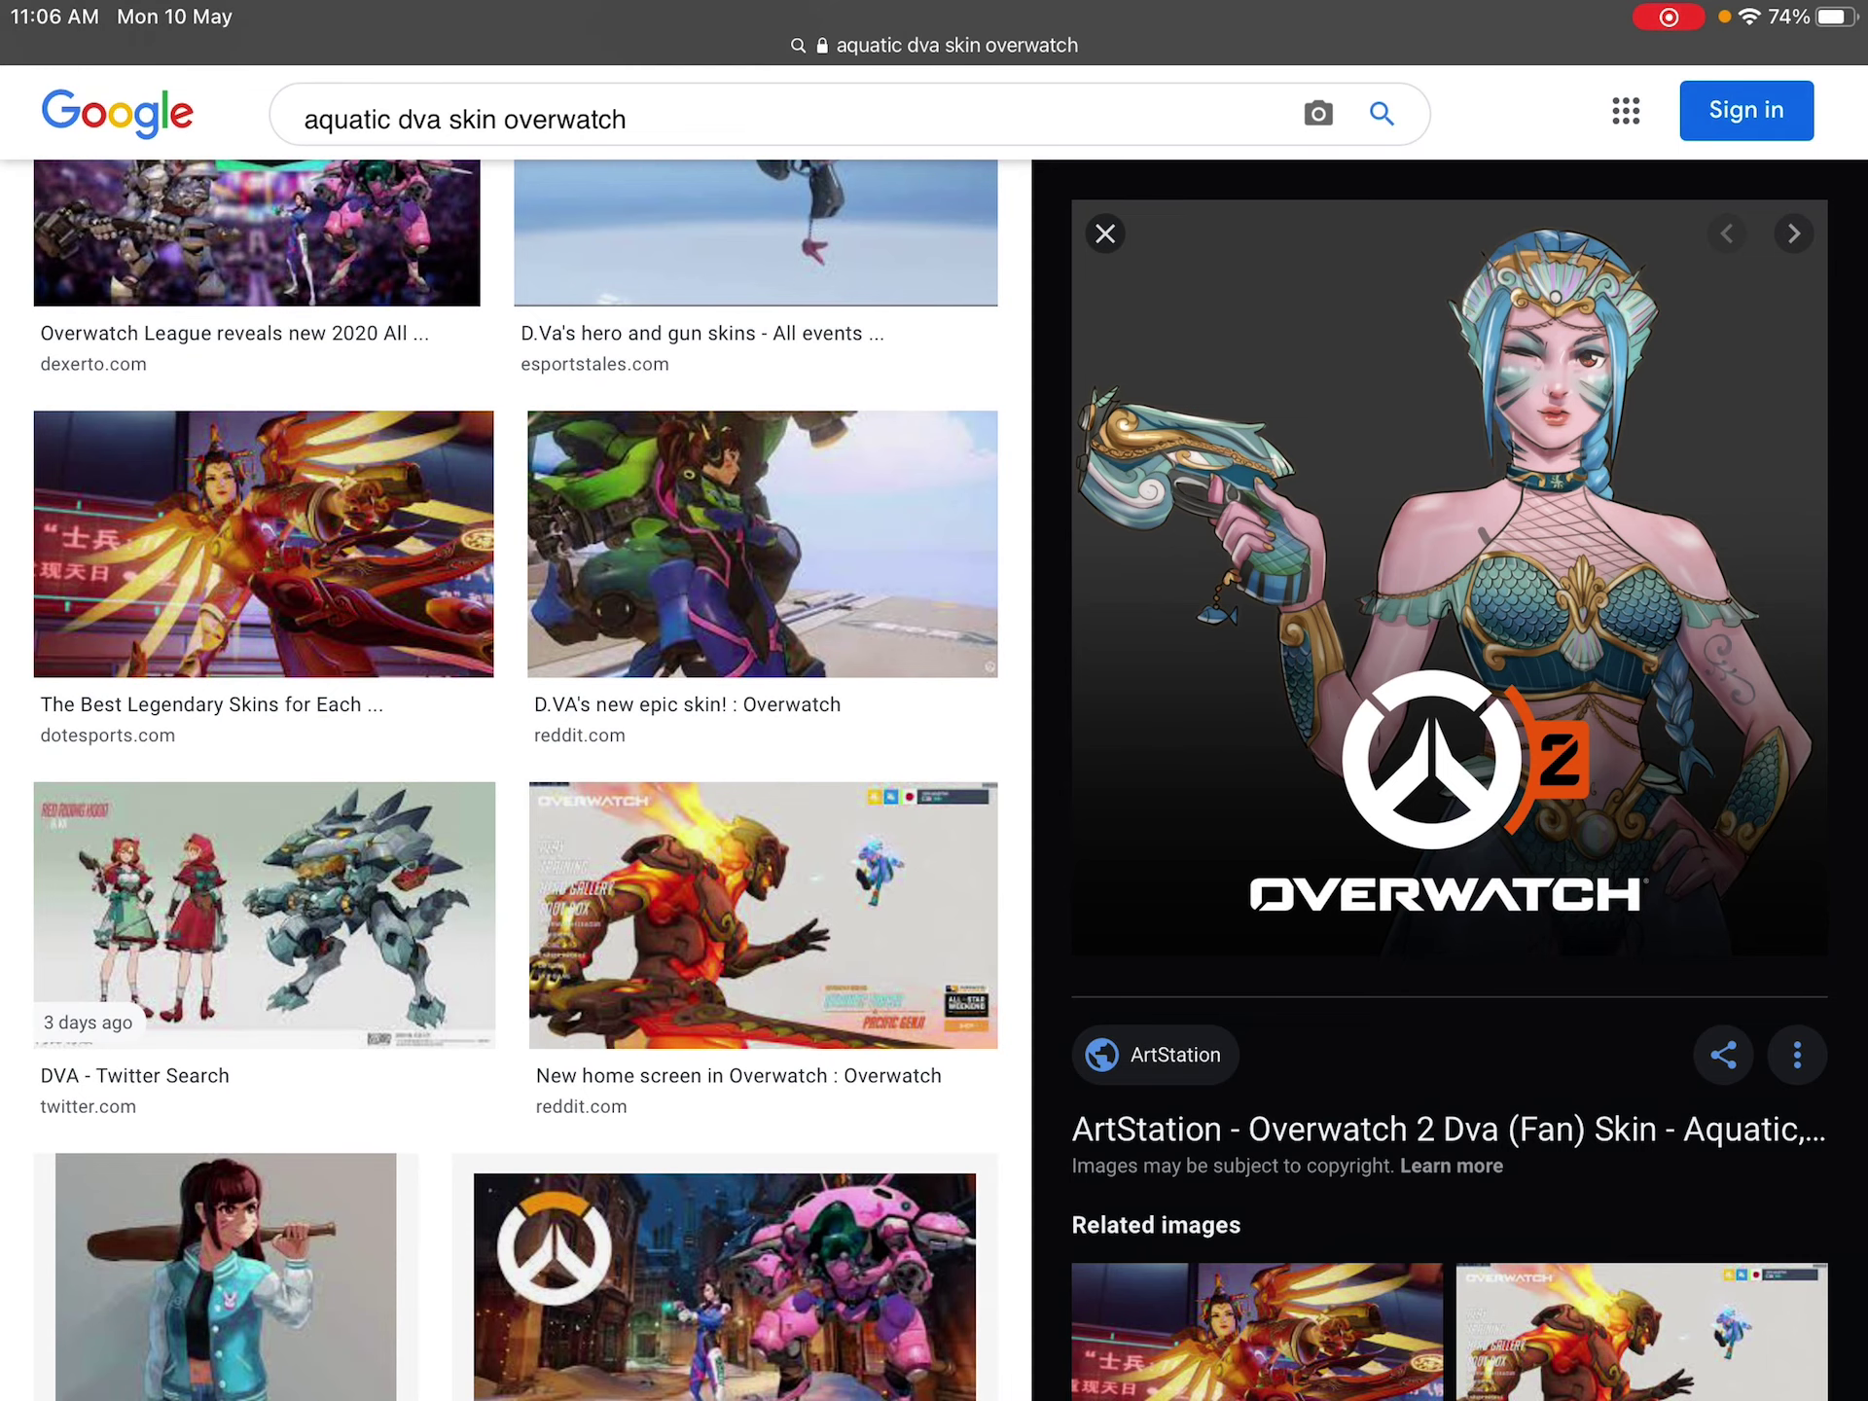
- Open the 'DVA - Twitter Search' Red Riding Hood D.Va image in the preview panel
left_click(263, 912)
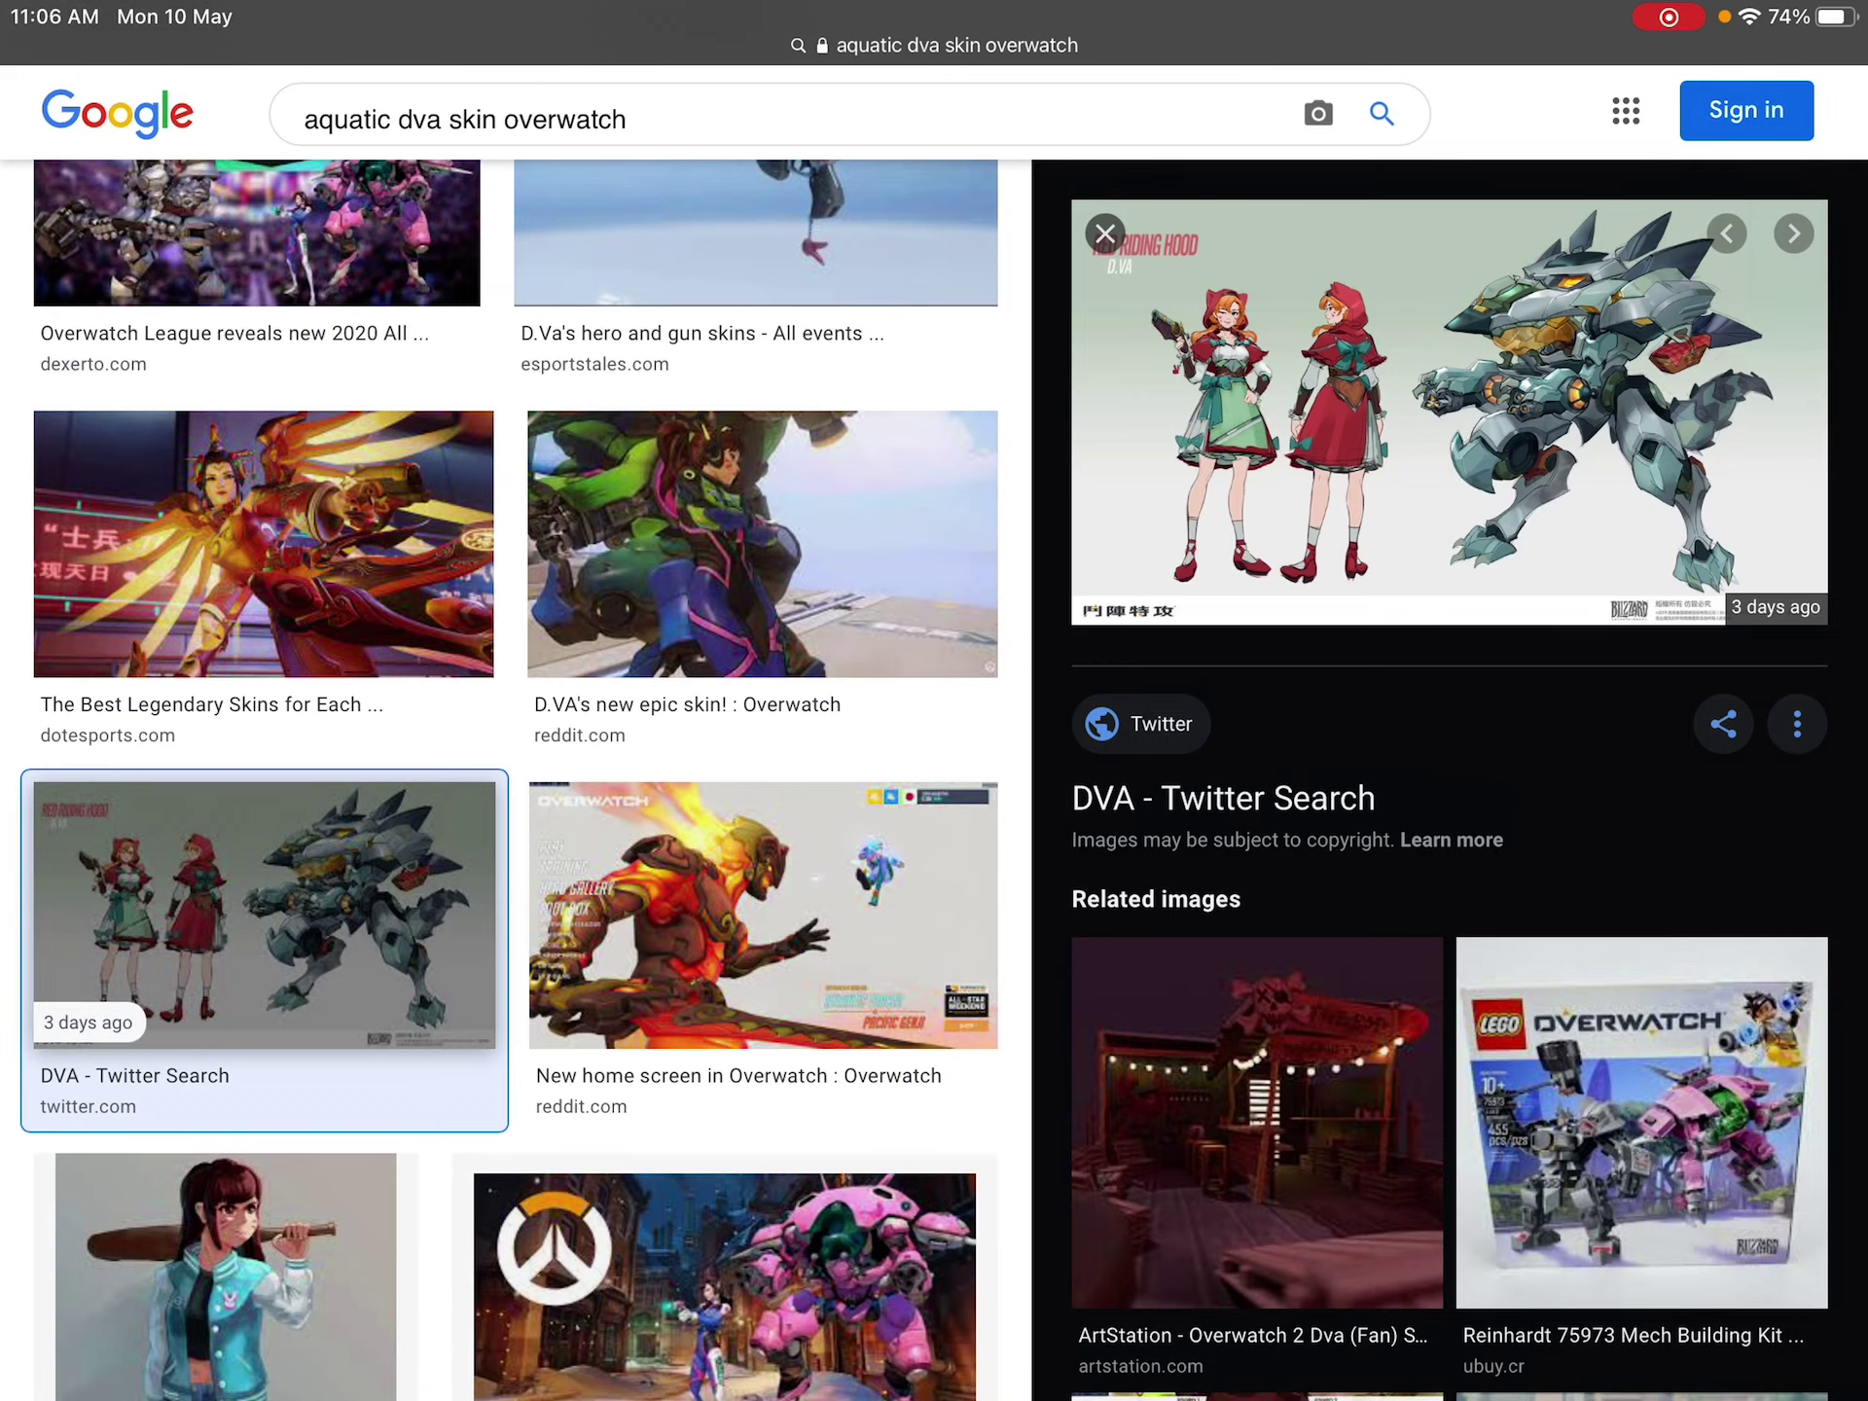
scroll(512, 731, "up", 5)
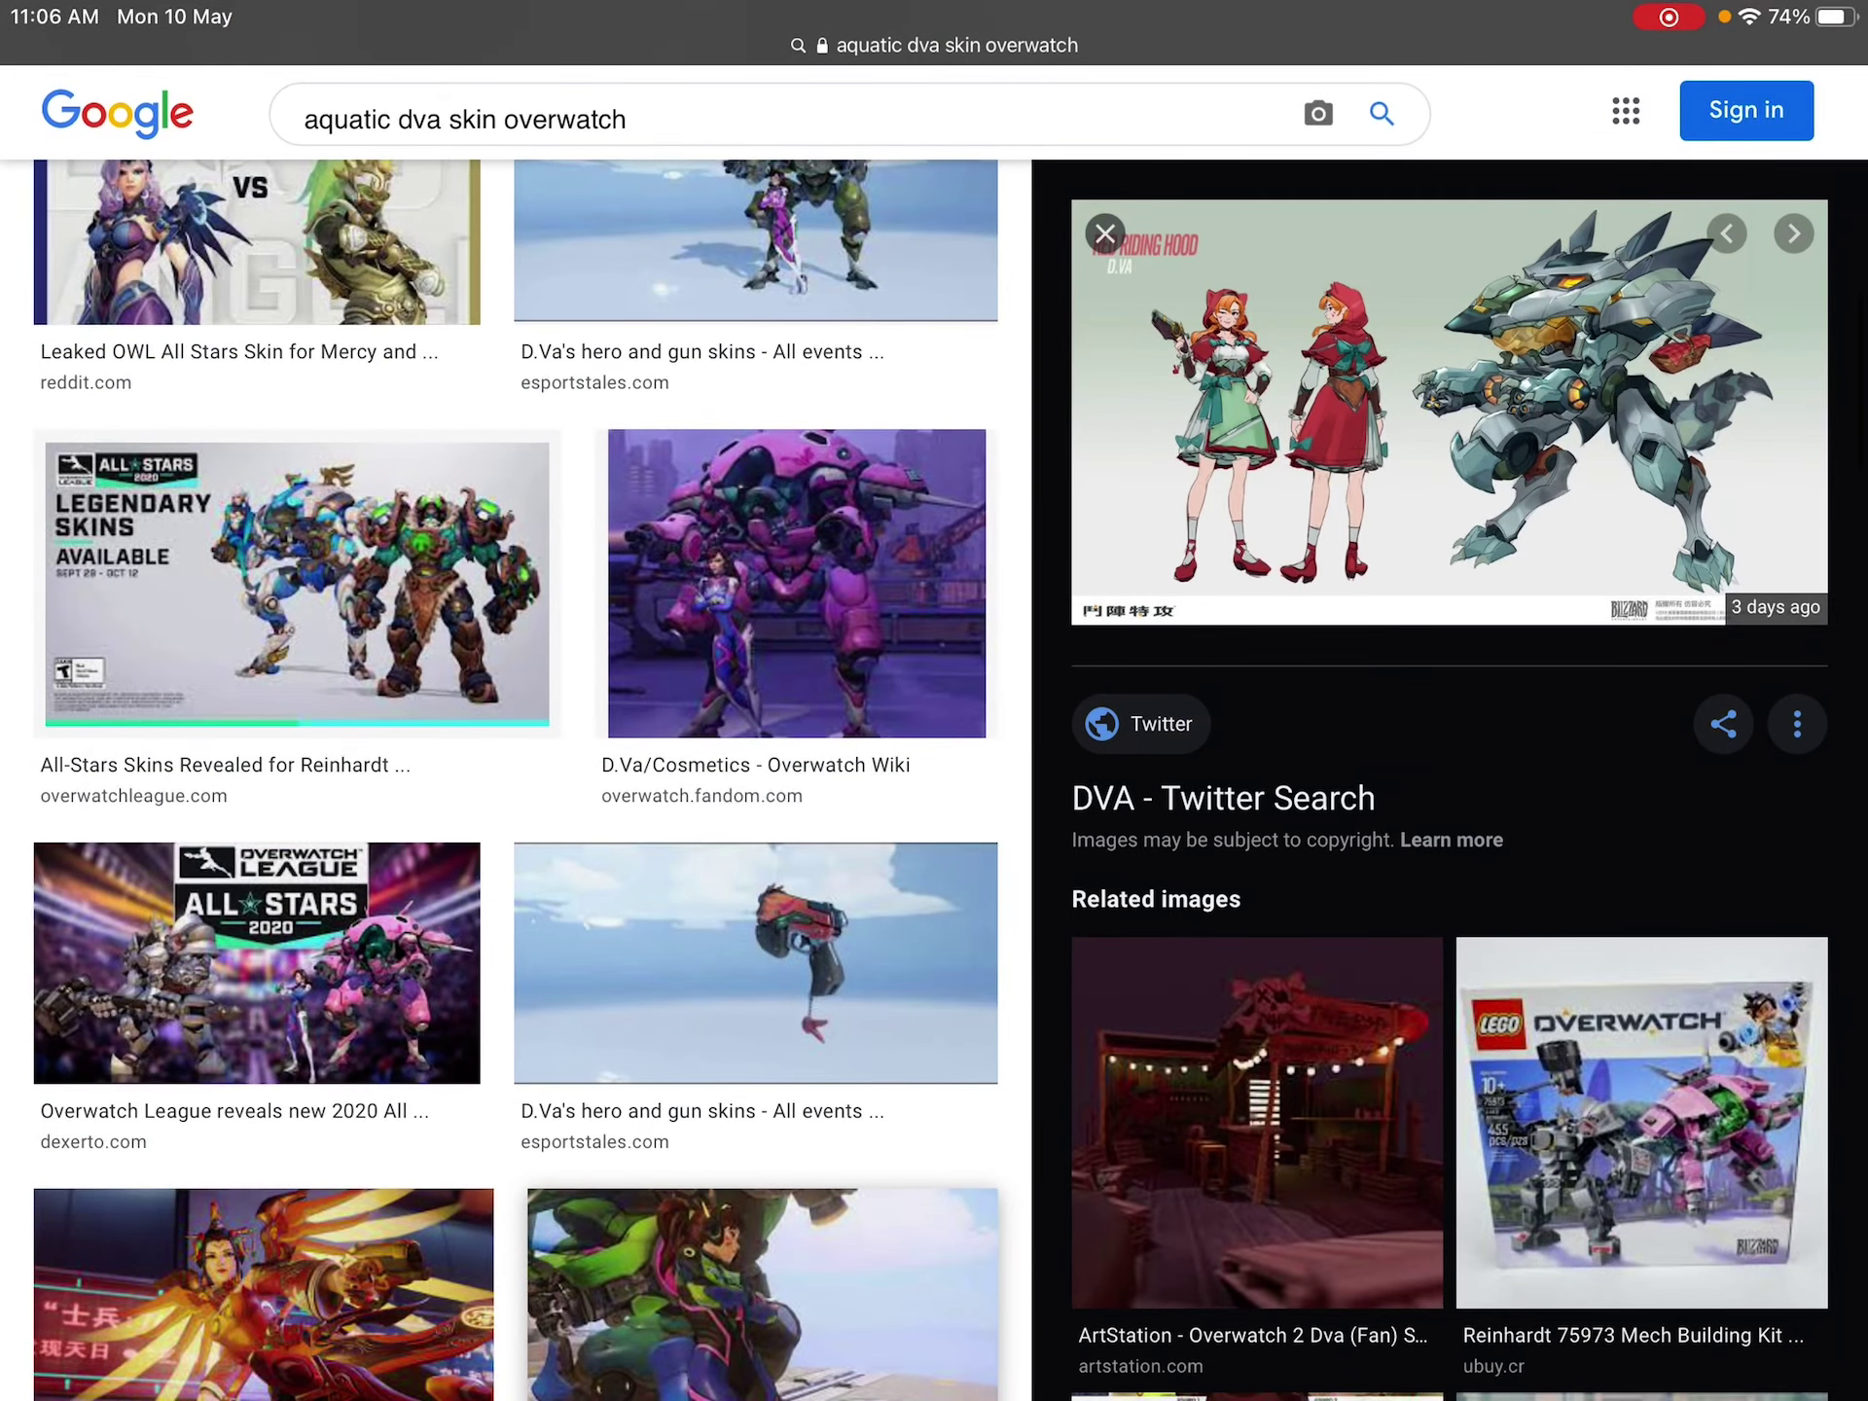